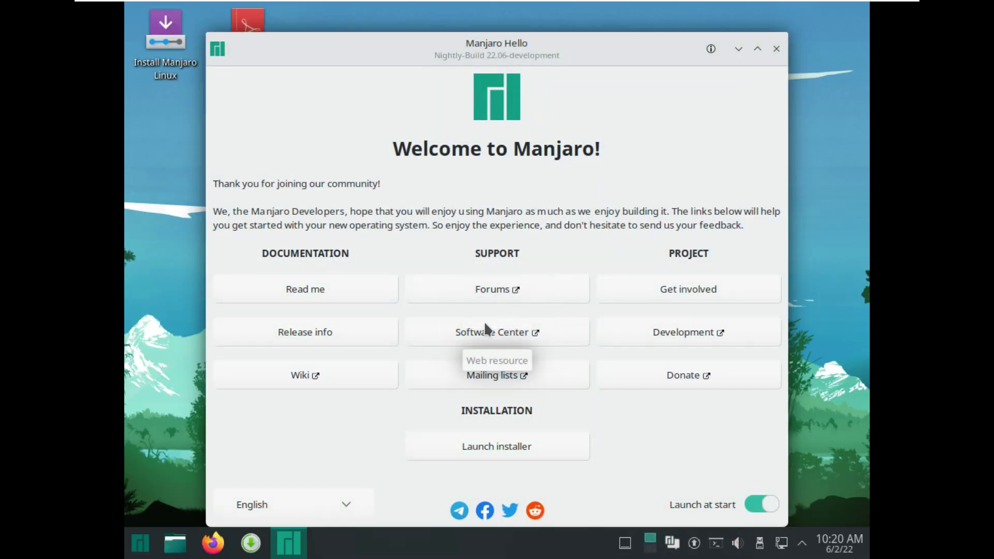
Open System Settings from the Settings category of the application launcher.
{"action": "left_click", "coordinate": [143, 543]}
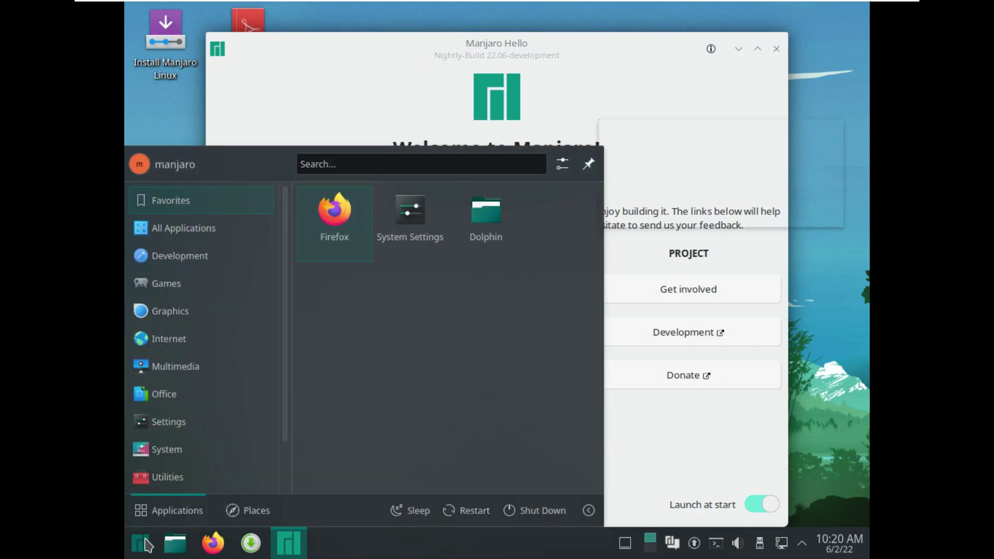
{"action": "mouse_move", "coordinate": [189, 432]}
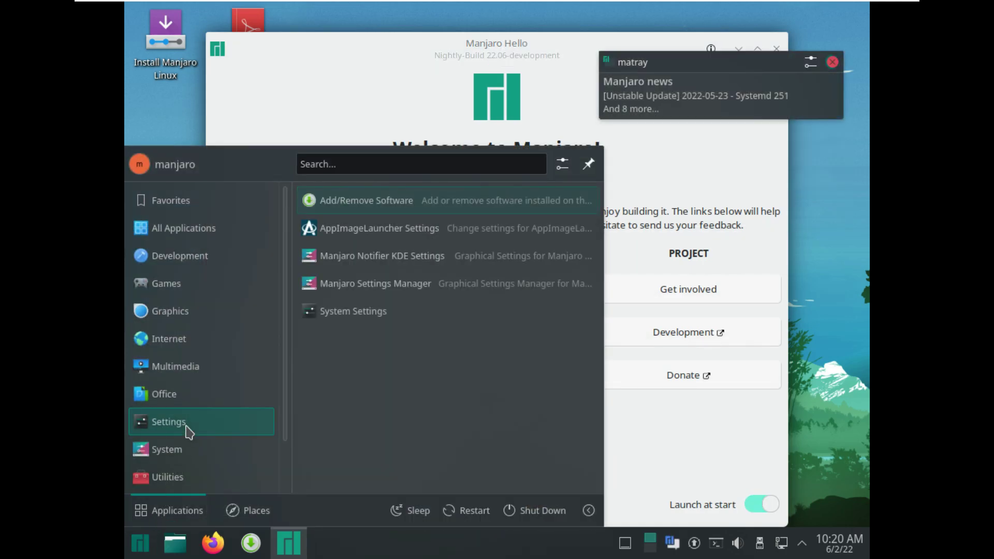
{"action": "scroll", "coordinate": [393, 305], "scroll_direction": "down", "scroll_amount": 1}
{"action": "scroll", "coordinate": [394, 305], "scroll_direction": "down", "scroll_amount": 5}
{"action": "mouse_move", "coordinate": [230, 429]}
{"action": "left_click", "coordinate": [322, 322]}
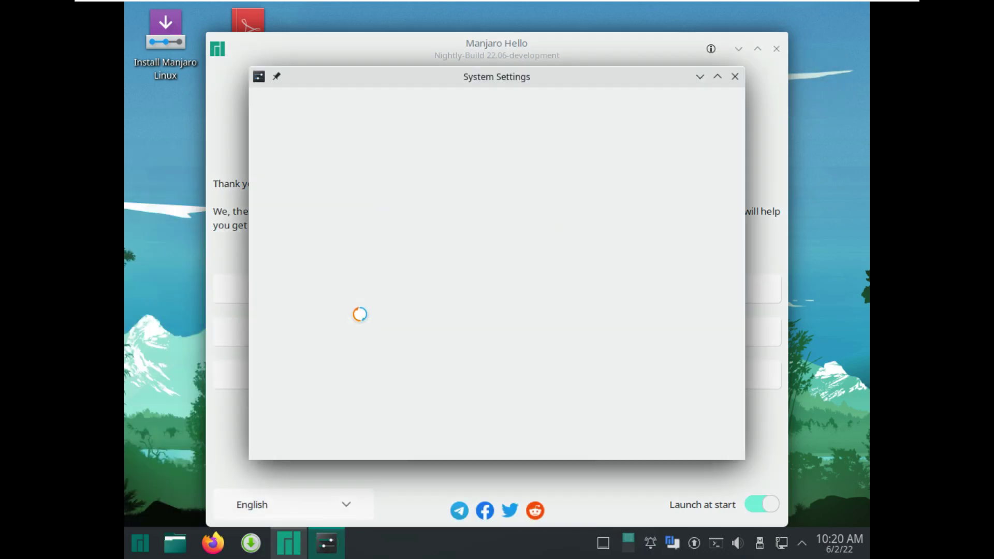
Set the display resolution to 1920x1080 (16:9) in the Display and Monitor settings and keep the configuration.
{"action": "scroll", "coordinate": [271, 388], "scroll_direction": "down", "scroll_amount": 2}
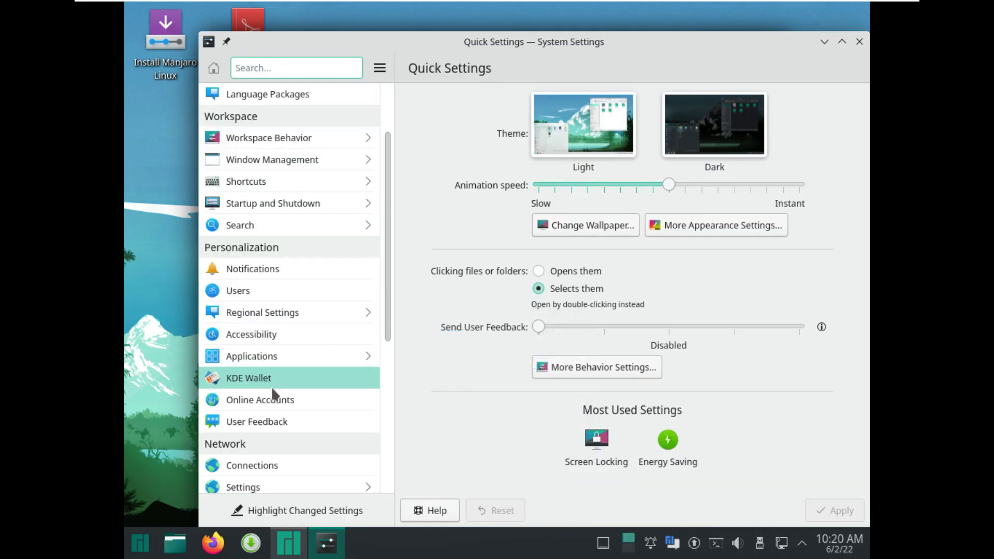
{"action": "scroll", "coordinate": [271, 388], "scroll_direction": "down", "scroll_amount": 5}
{"action": "left_click", "coordinate": [278, 331]}
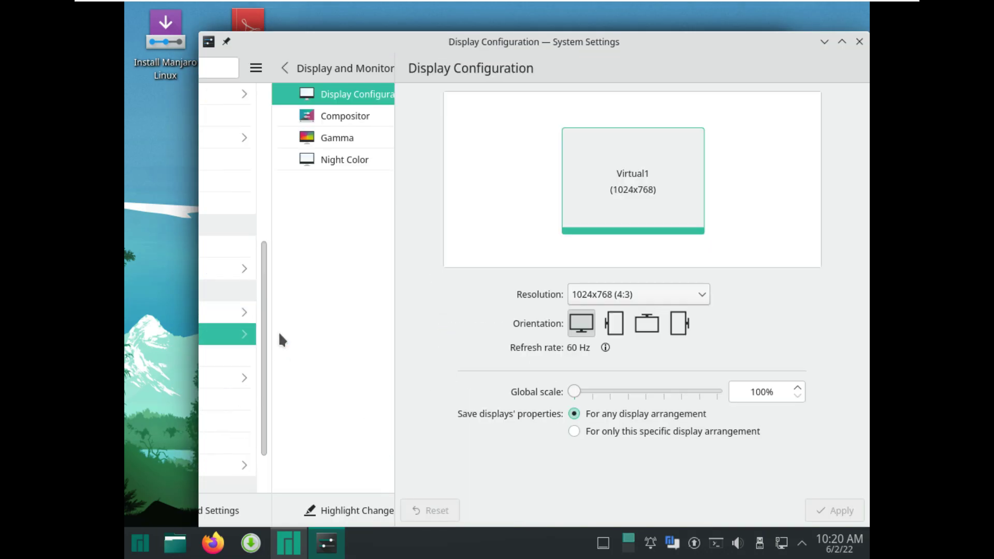
{"action": "left_click", "coordinate": [611, 294]}
{"action": "scroll", "coordinate": [623, 220], "scroll_direction": "up", "scroll_amount": 1}
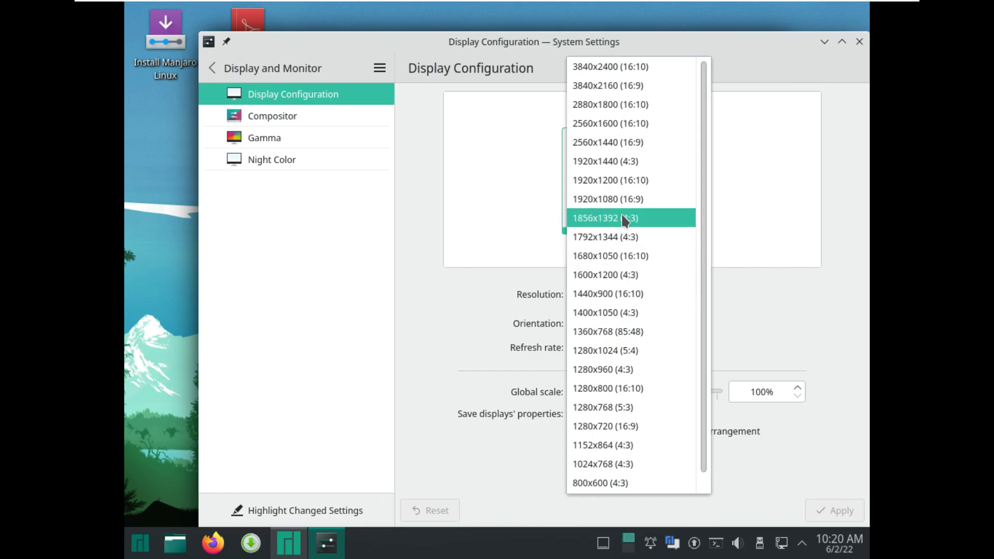
{"action": "left_click", "coordinate": [617, 195]}
{"action": "left_click", "coordinate": [829, 509]}
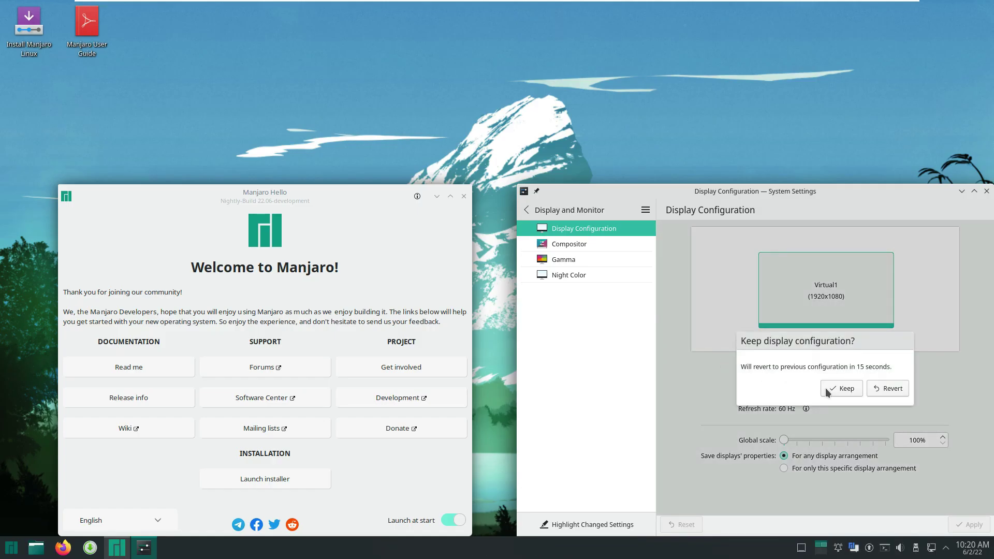
{"action": "left_click", "coordinate": [825, 387]}
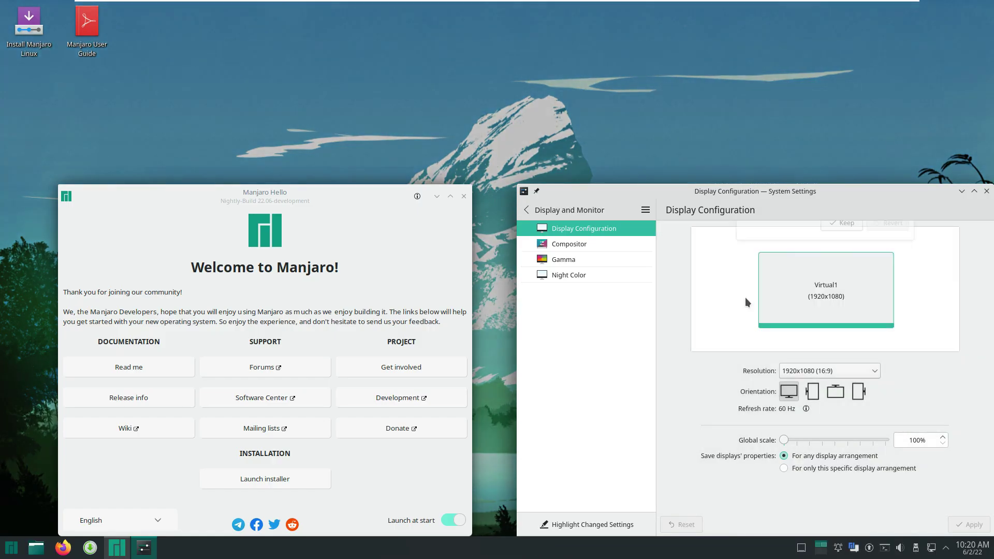
Reposition the System Settings and Manjaro Hello windows closer to the middle of the desktop.
{"action": "left_click_drag", "start_coordinate": [716, 192], "coordinate": [613, 129]}
{"action": "left_click_drag", "start_coordinate": [290, 201], "coordinate": [386, 142]}
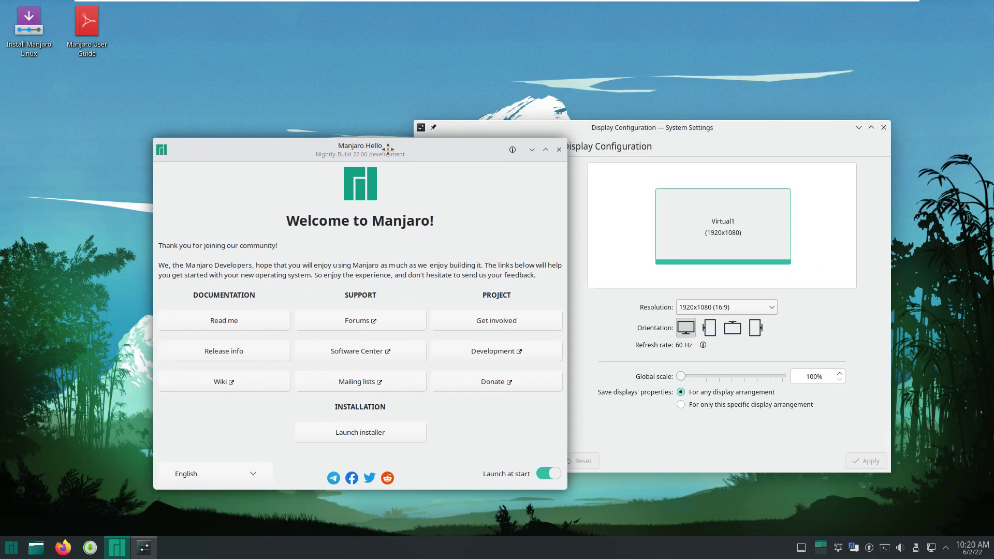
{"action": "left_click_drag", "start_coordinate": [680, 122], "coordinate": [596, 117]}
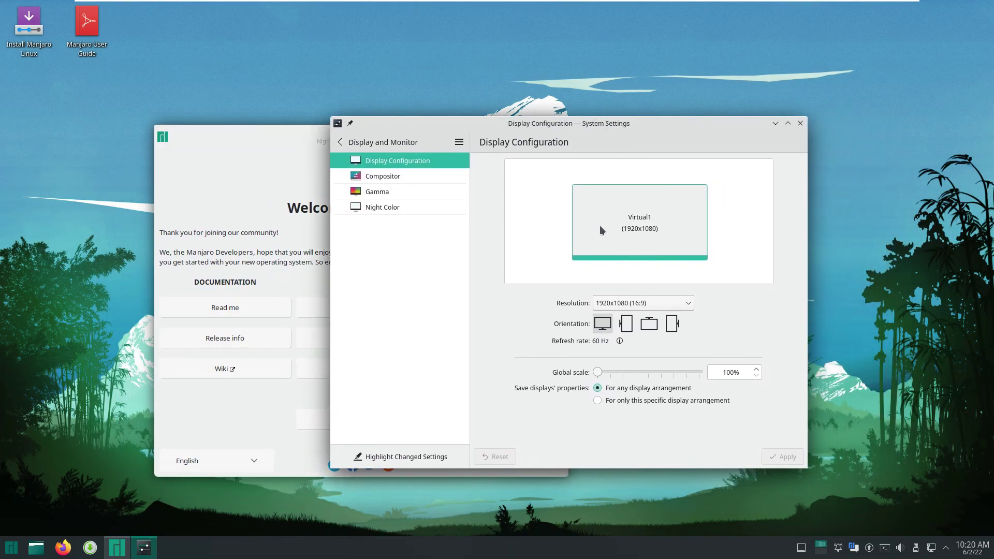
Apply a global display scale of 150% and close System Settings.
{"action": "left_click", "coordinate": [621, 373]}
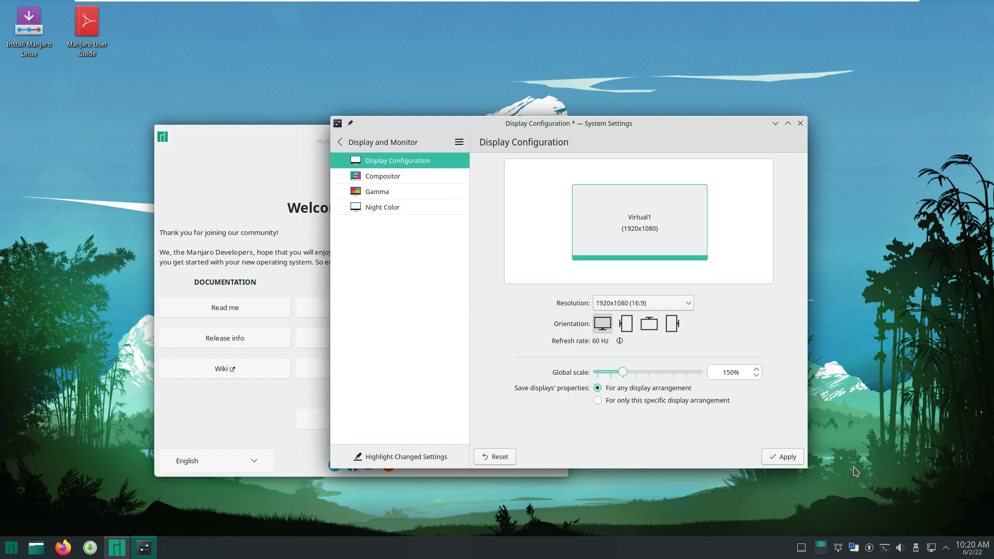
{"action": "left_click", "coordinate": [784, 458]}
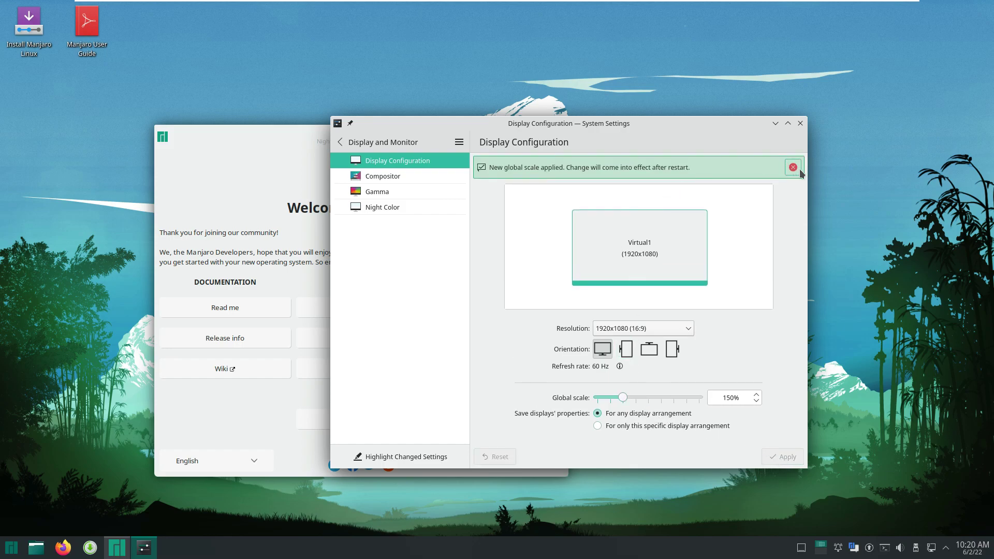
{"action": "left_click", "coordinate": [793, 167]}
{"action": "left_click", "coordinate": [800, 124]}
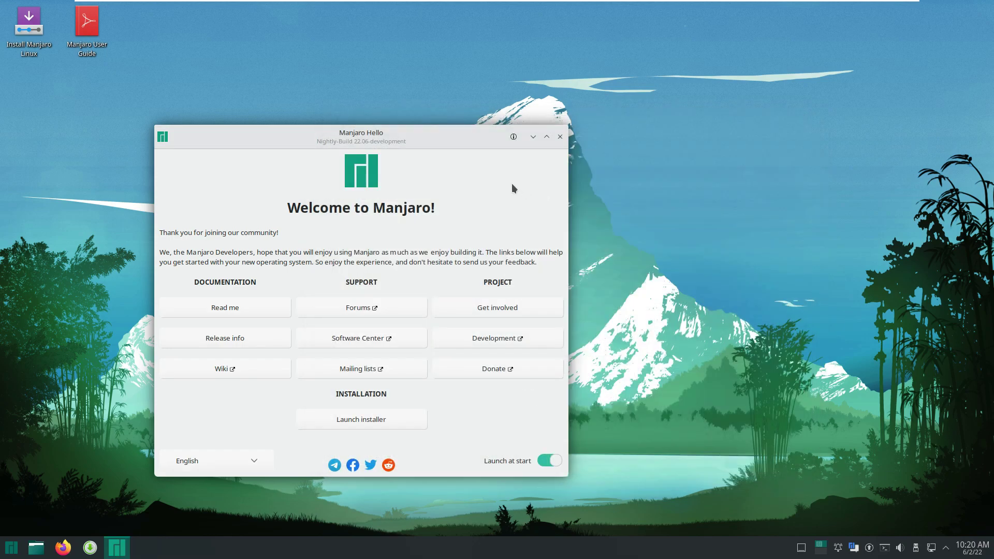
Turn off Manjaro Hello's launch at start and launch the Manjaro installer.
{"action": "left_click_drag", "start_coordinate": [511, 146], "coordinate": [549, 129]}
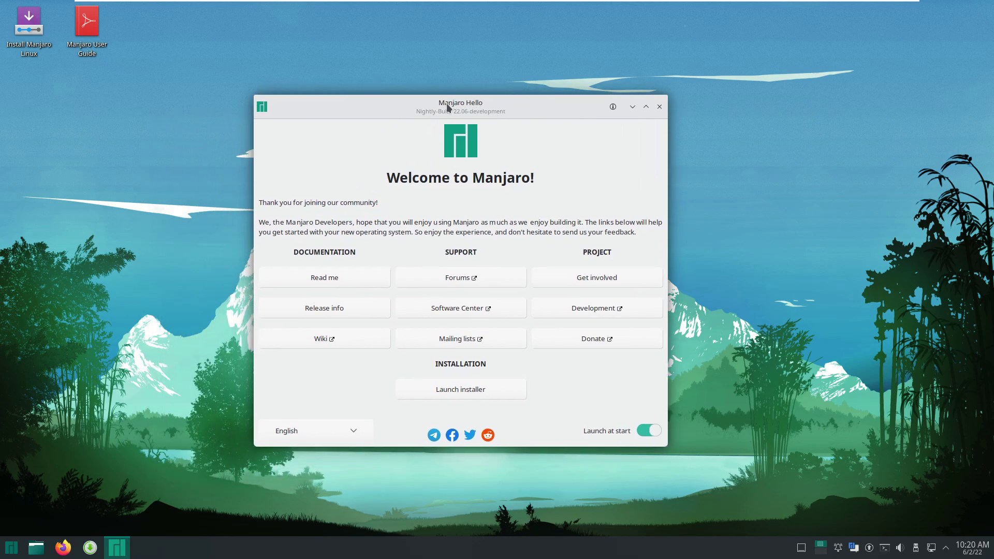
{"action": "left_click", "coordinate": [642, 431]}
{"action": "left_click", "coordinate": [401, 387]}
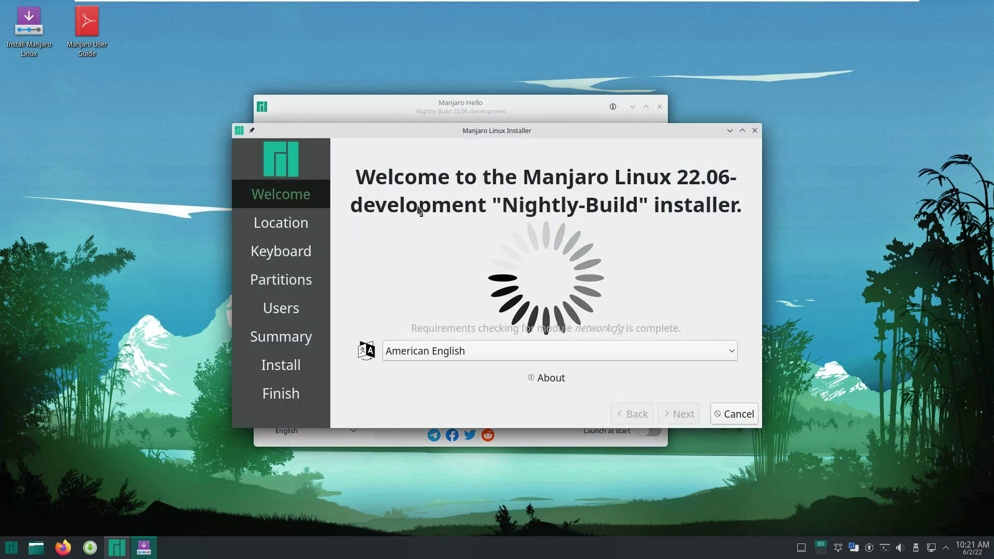
Close the Manjaro Hello window and maximize the installer window.
{"action": "left_click", "coordinate": [660, 108]}
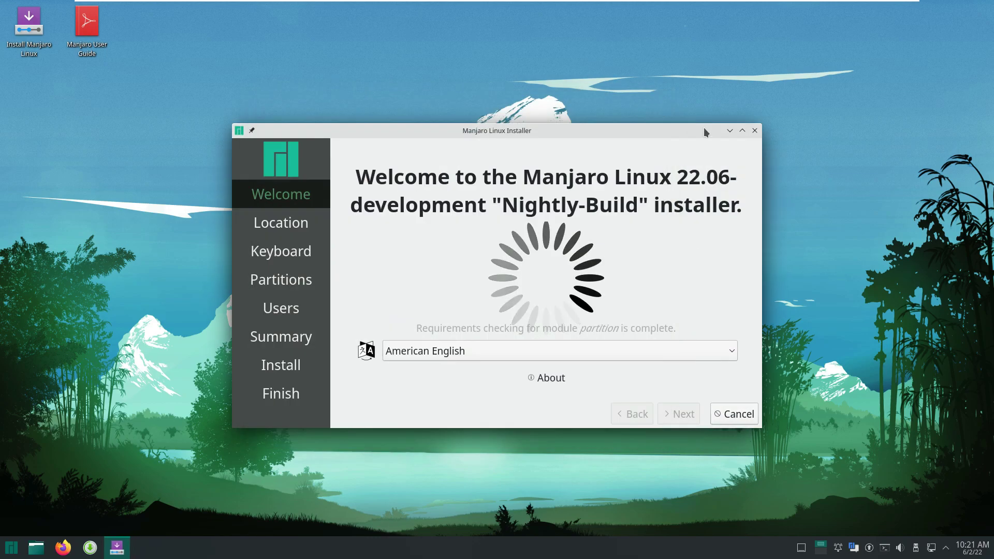
{"action": "left_click", "coordinate": [742, 130]}
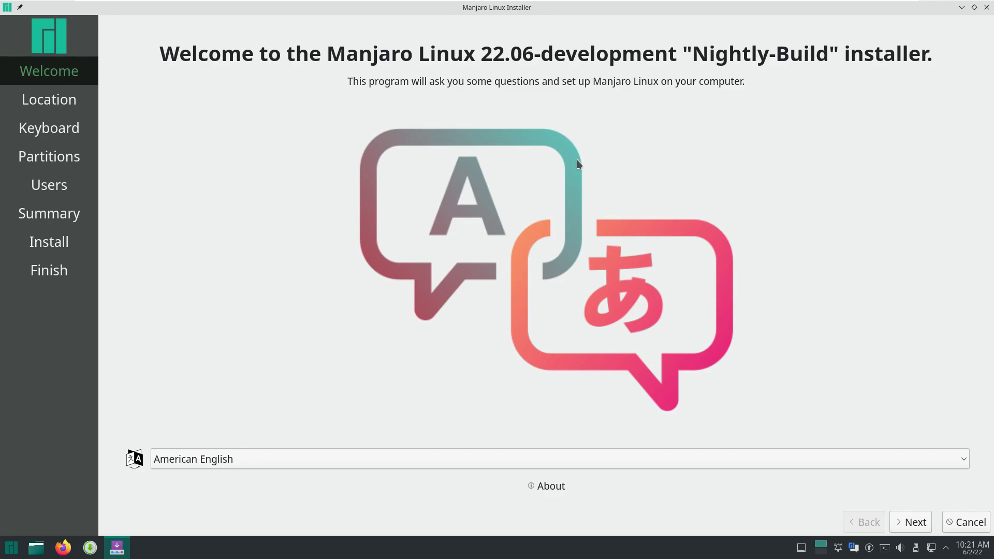
Check the installer's About information and dismiss it.
{"action": "left_click", "coordinate": [536, 485]}
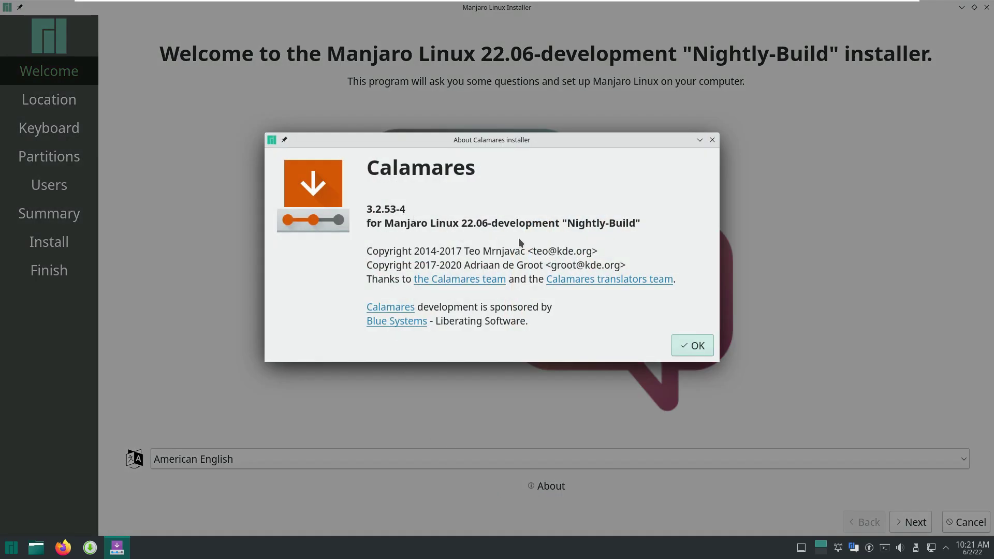
{"action": "left_click", "coordinate": [680, 342]}
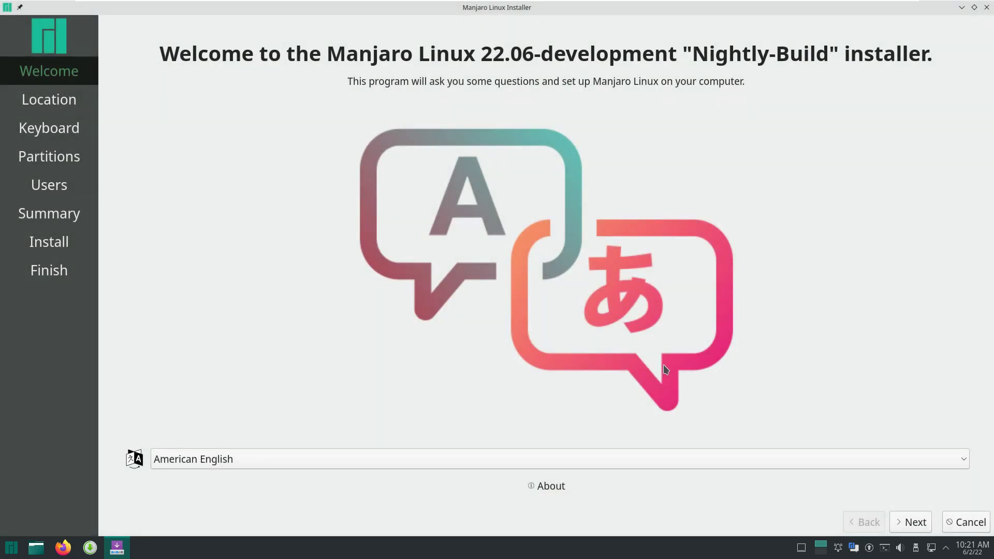
Continue with American English and set the location to region America, zone Los Angeles.
{"action": "left_click", "coordinate": [919, 523]}
{"action": "left_click", "coordinate": [395, 97]}
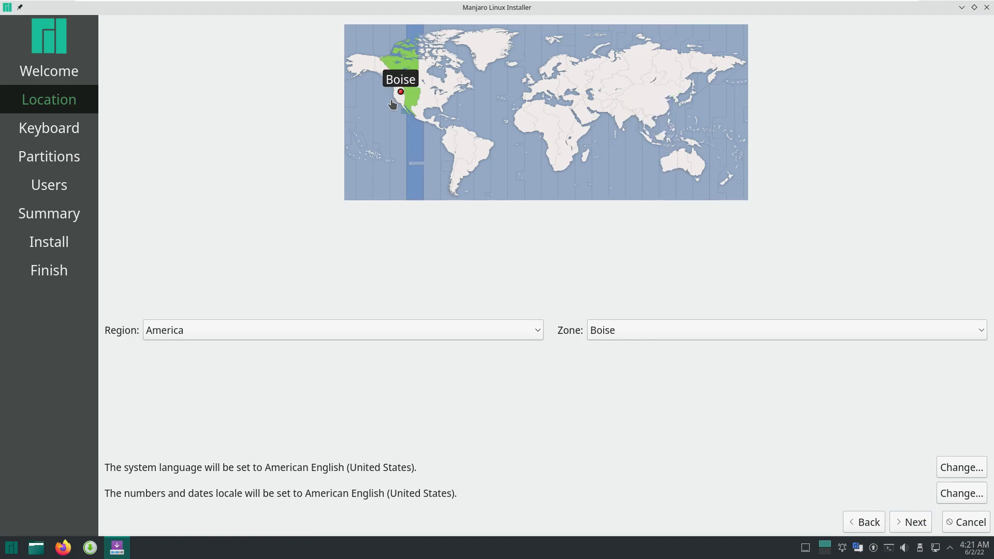
{"action": "left_click", "coordinate": [392, 103]}
{"action": "left_click", "coordinate": [233, 334]}
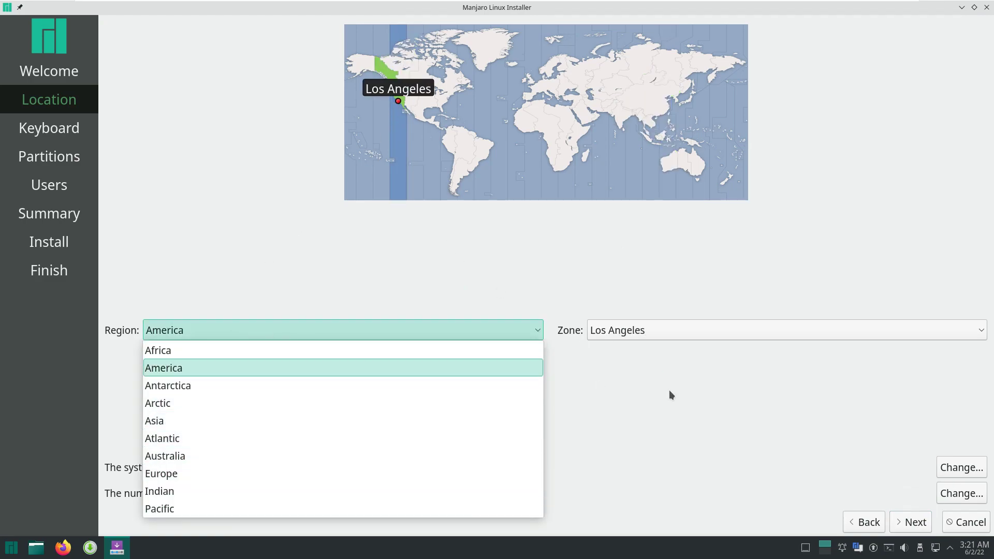
{"action": "left_click", "coordinate": [673, 342]}
{"action": "left_click", "coordinate": [674, 340]}
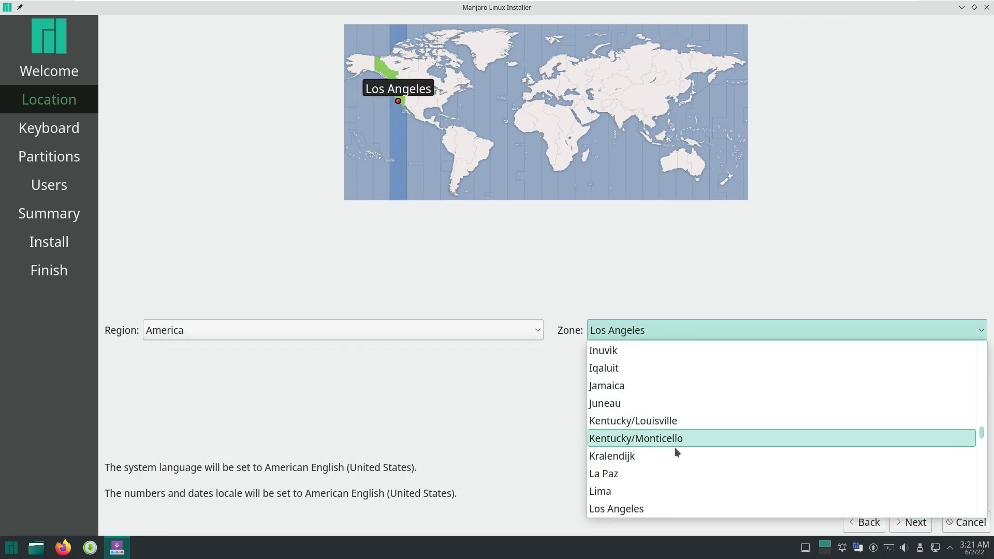
{"action": "left_click", "coordinate": [652, 259]}
{"action": "left_click", "coordinate": [912, 522]}
Accept the Generic 105-key PC keyboard model with the default English (US) layout.
{"action": "left_click", "coordinate": [342, 147]}
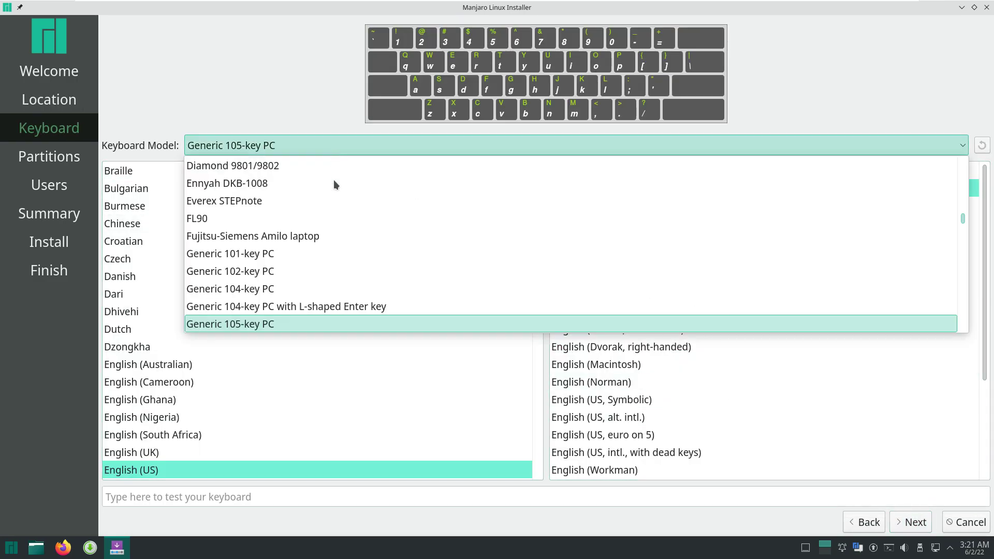
{"action": "scroll", "coordinate": [332, 312], "scroll_direction": "down", "scroll_amount": 4}
{"action": "left_click", "coordinate": [207, 223]}
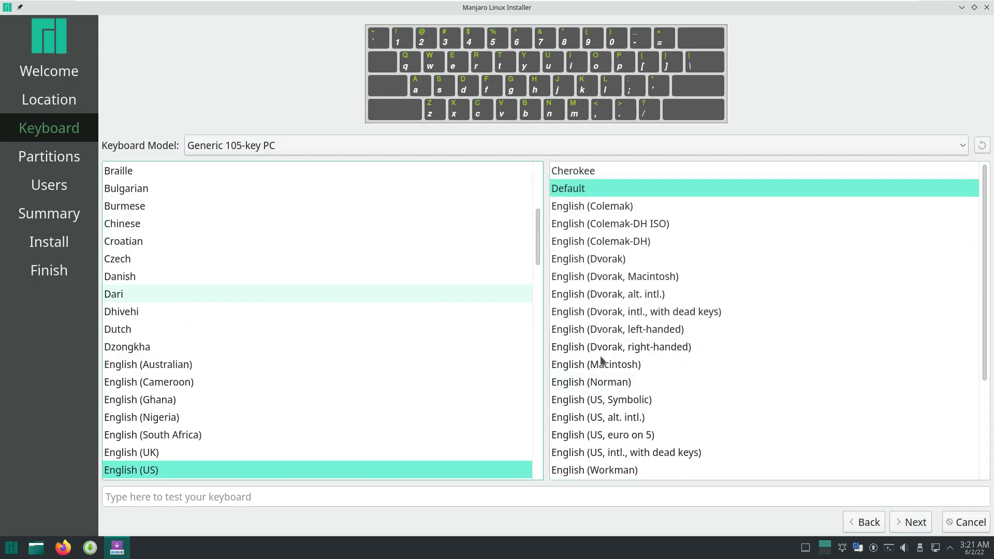
{"action": "left_click", "coordinate": [926, 519]}
Review the swap, file system and manual partitioning choices, leaving Erase disk selected with No Swap and ext4.
{"action": "left_click", "coordinate": [241, 107]}
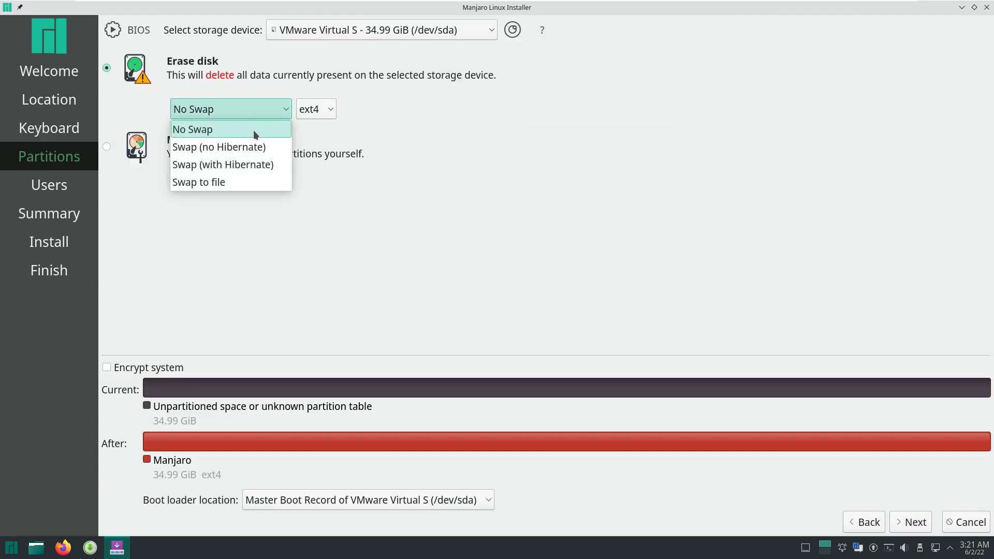
{"action": "left_click", "coordinate": [266, 110]}
{"action": "left_click", "coordinate": [316, 109]}
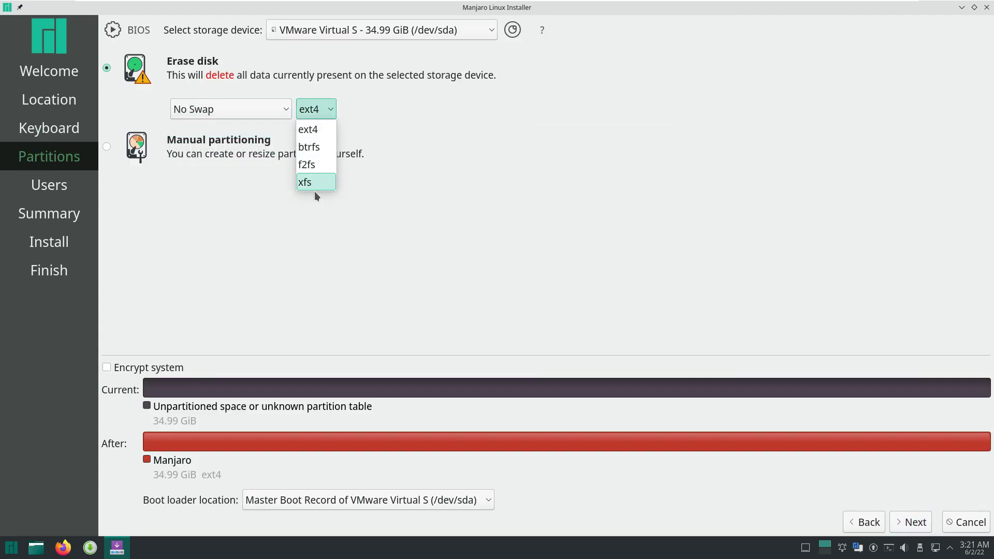
{"action": "left_click", "coordinate": [424, 137]}
{"action": "left_click", "coordinate": [108, 148]}
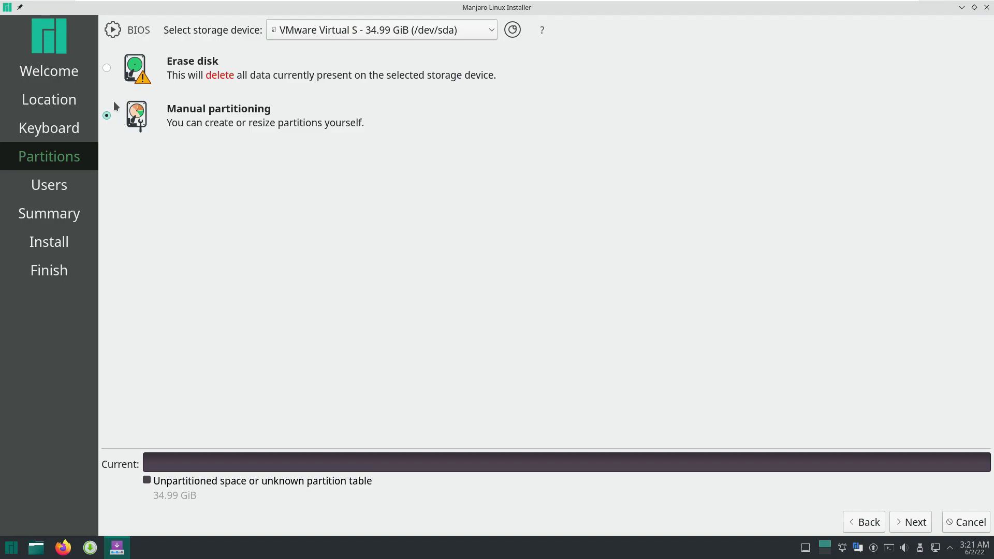
{"action": "left_click", "coordinate": [107, 68]}
Accept the ext4 partition setup with the boot loader in the Master Boot Record of /dev/sda.
{"action": "left_click", "coordinate": [303, 500]}
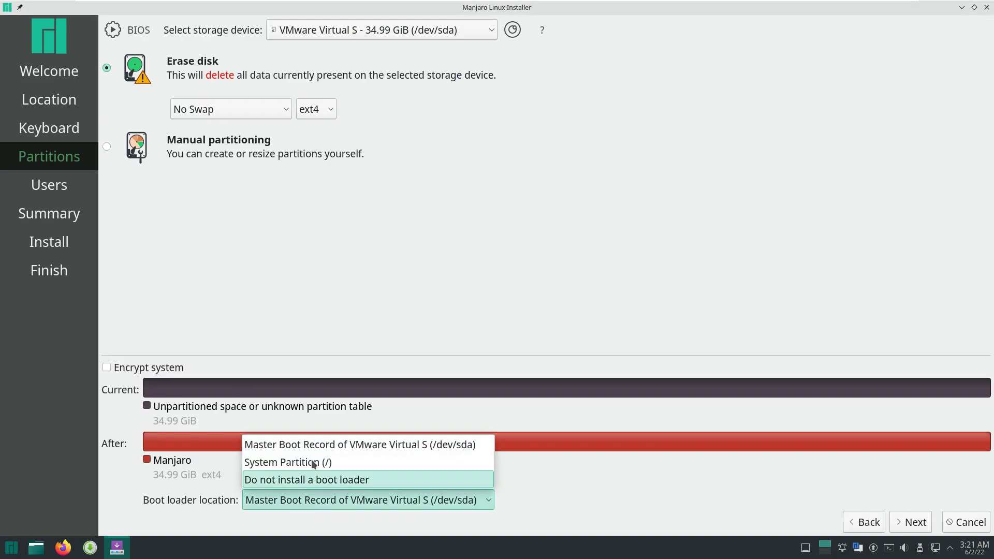
{"action": "left_click", "coordinate": [424, 257]}
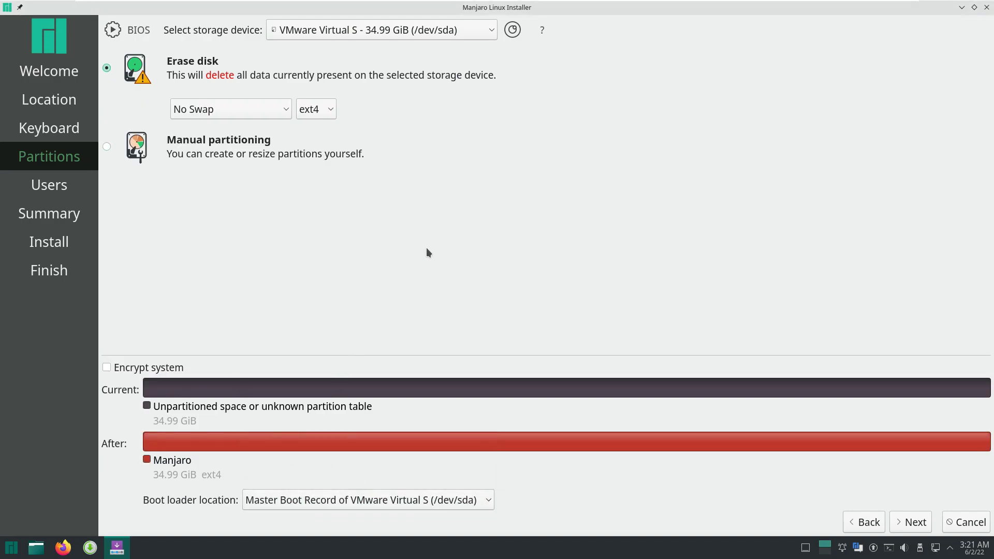
{"action": "left_click", "coordinate": [319, 114]}
{"action": "left_click", "coordinate": [569, 192]}
{"action": "left_click", "coordinate": [904, 522]}
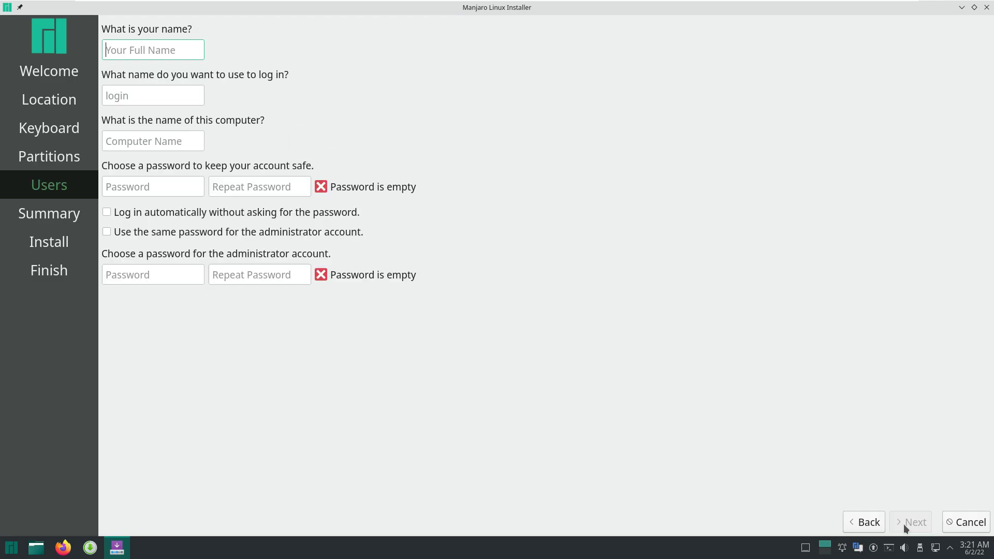
Enable automatic login and use of the same password for the administrator account.
{"action": "left_click", "coordinate": [172, 233]}
{"action": "left_click", "coordinate": [171, 214]}
Enter the user's full name and shorten the suggested computer name to runboxing.
{"action": "left_click", "coordinate": [164, 51]}
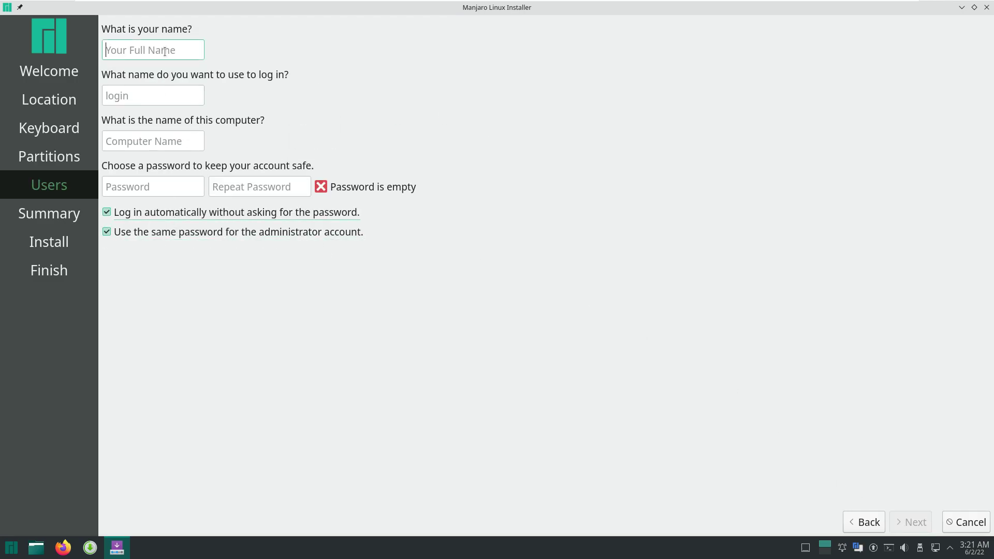
{"action": "type", "text": "runboxing"}
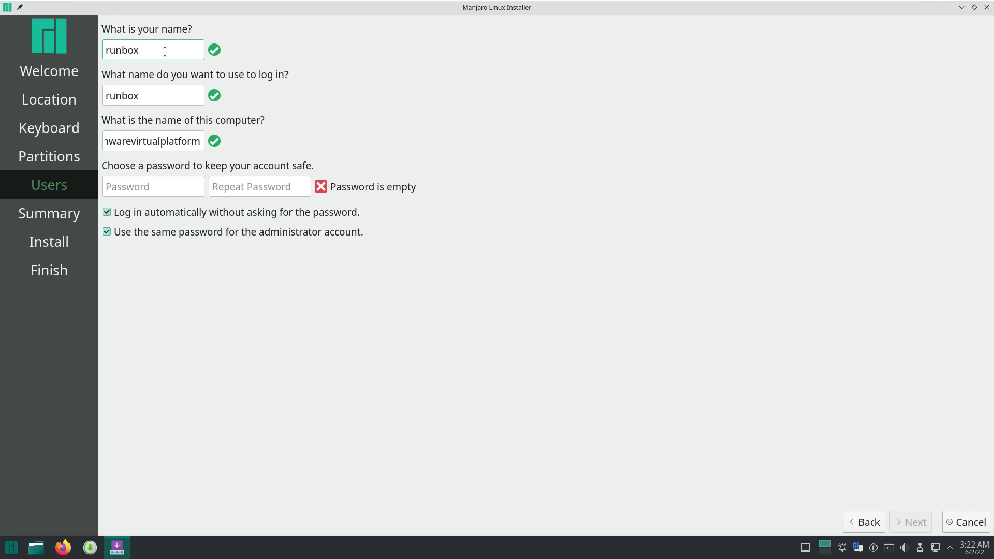
{"action": "double_click", "coordinate": [113, 141]}
{"action": "type", "text": "vm"}
{"action": "key", "text": "BackSpace"}
{"action": "key", "text": "BackSpace"}
{"action": "key", "text": "BackSpace"}
Enter and repeat the account password, and proceed to the installation summary.
{"action": "left_click", "coordinate": [163, 181]}
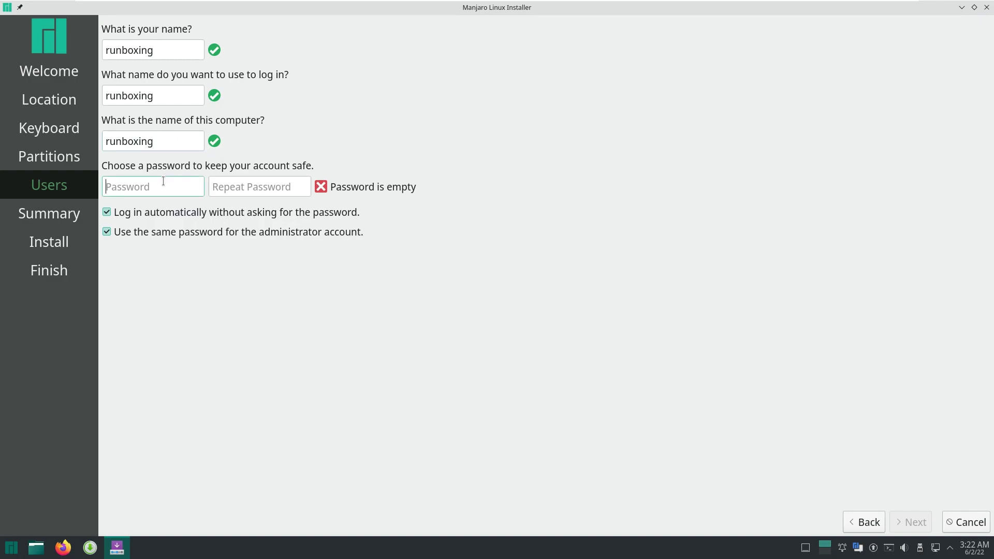
{"action": "type", "text": "•••••"}
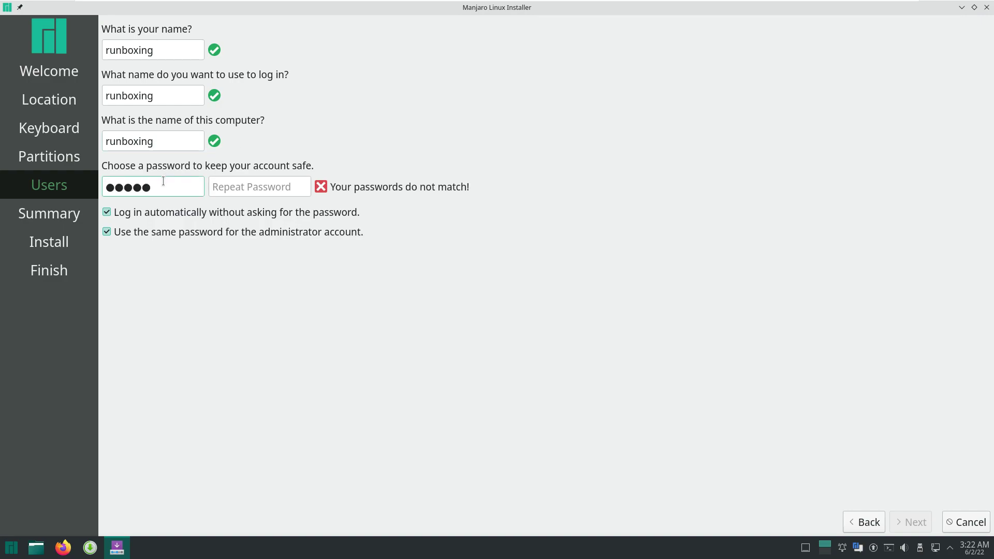
{"action": "left_click", "coordinate": [236, 189]}
{"action": "type", "text": "••••"}
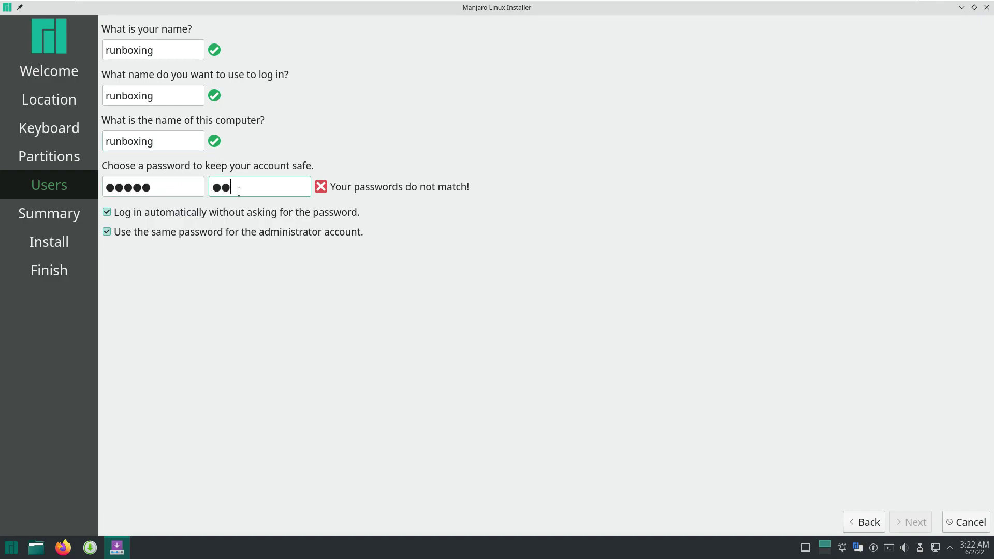
{"action": "type", "text": "•"}
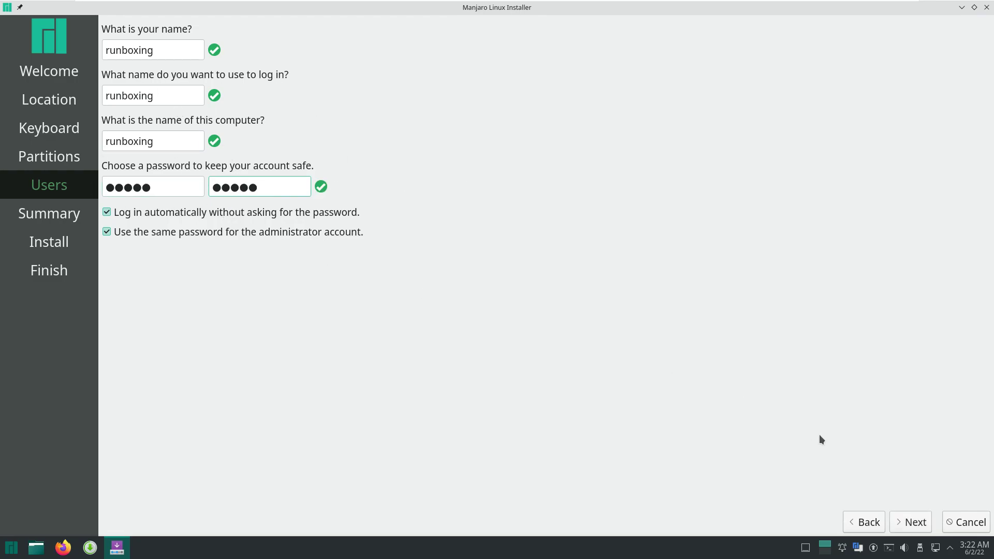
{"action": "left_click", "coordinate": [910, 522]}
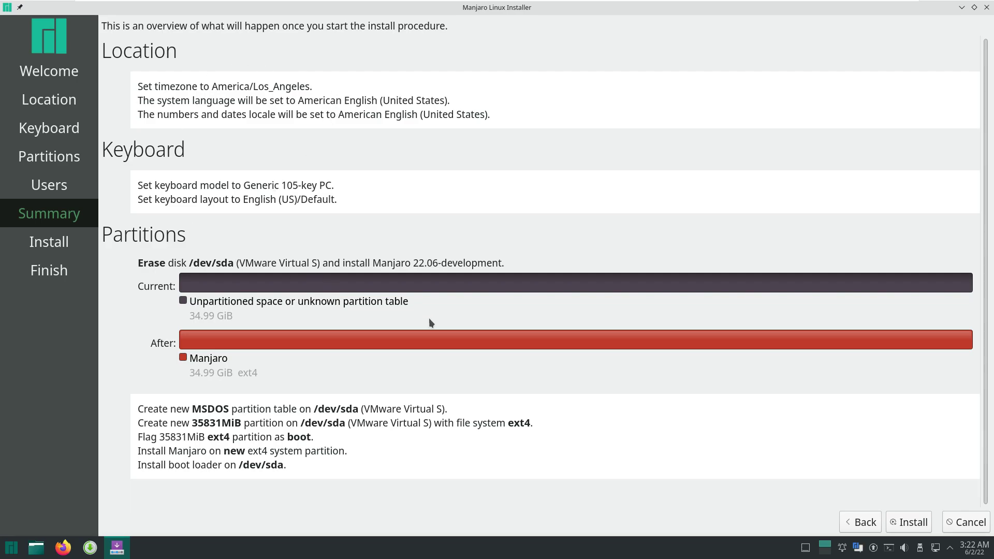
Start the Manjaro installation, confirm the disk changes, and restart into the new system once it finishes.
{"action": "left_click", "coordinate": [909, 521]}
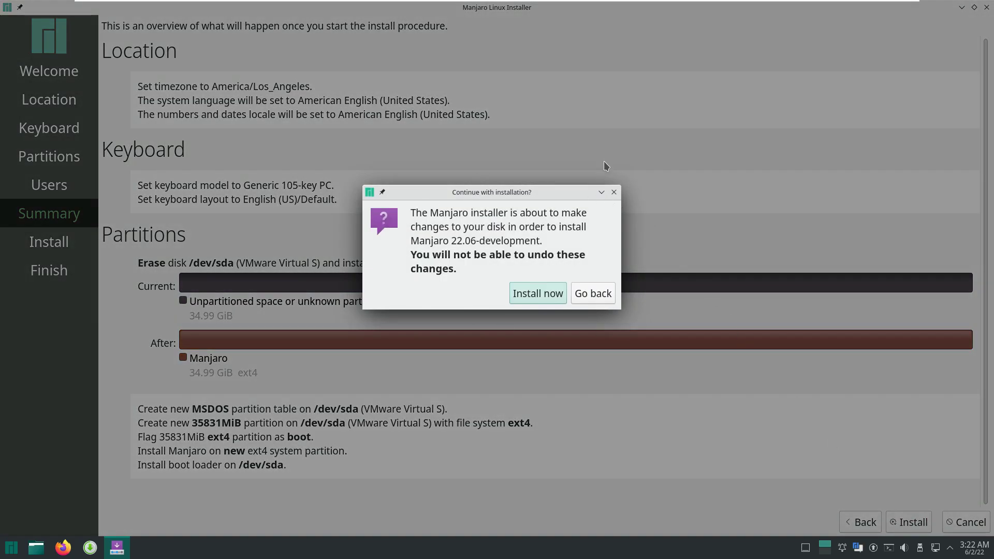
{"action": "left_click", "coordinate": [541, 288]}
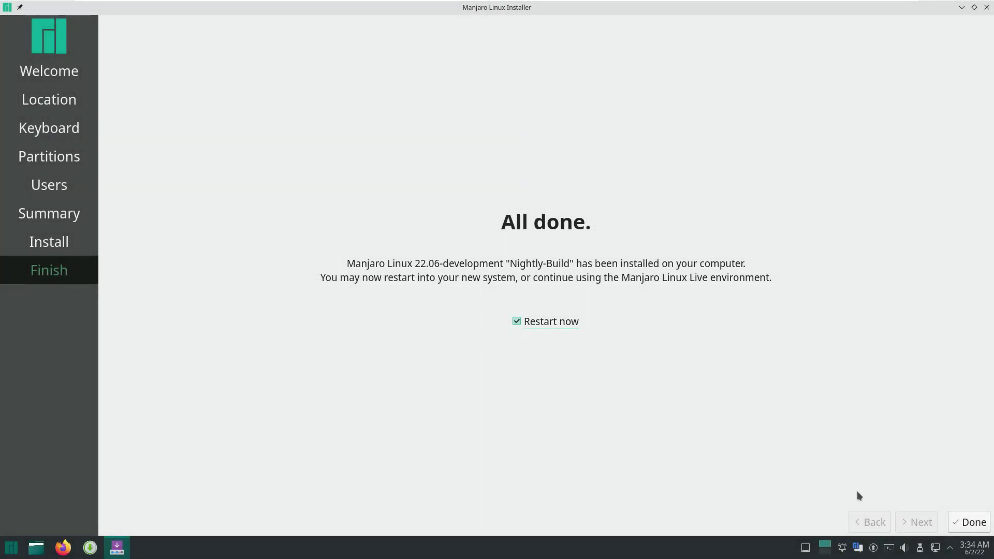
{"action": "key", "text": "Return"}
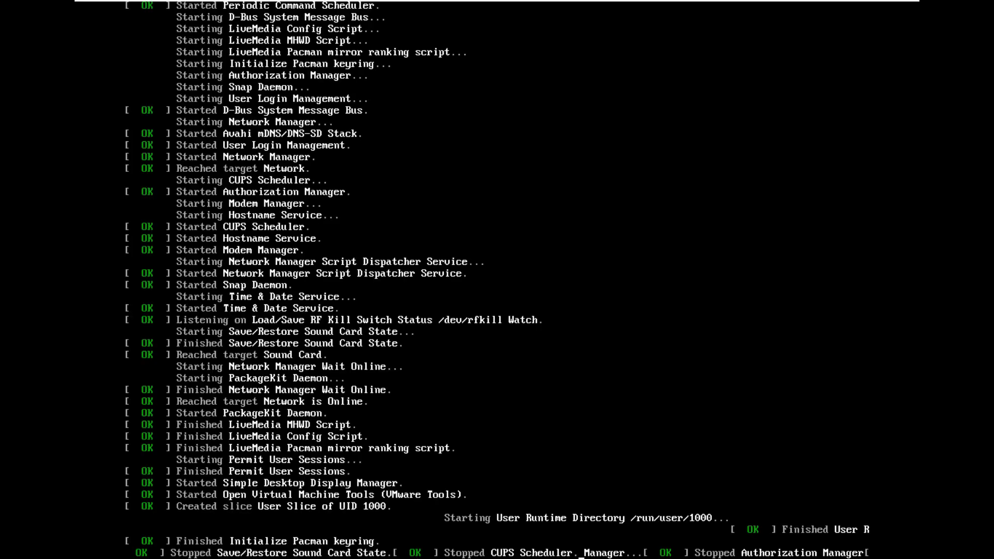